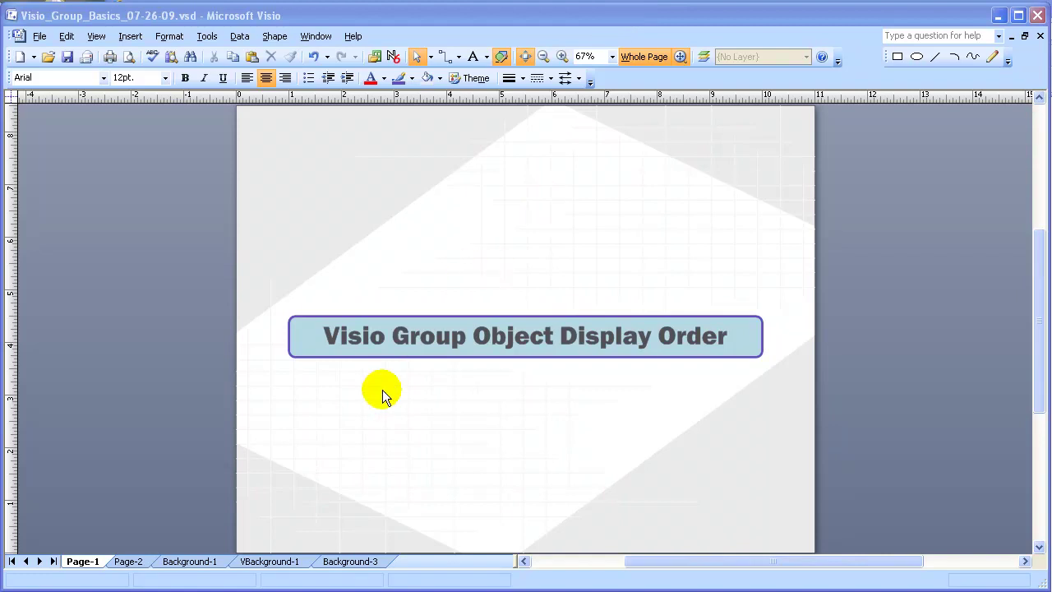
Switch to Page-2 to show the A-to-K playing card fan
left_click(127, 562)
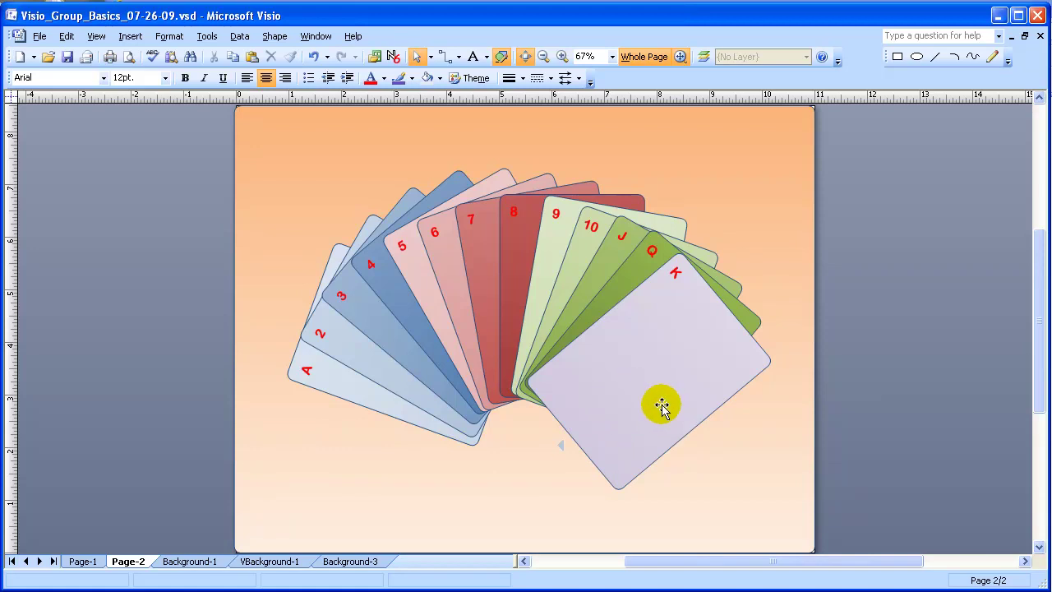
left_click(624, 355)
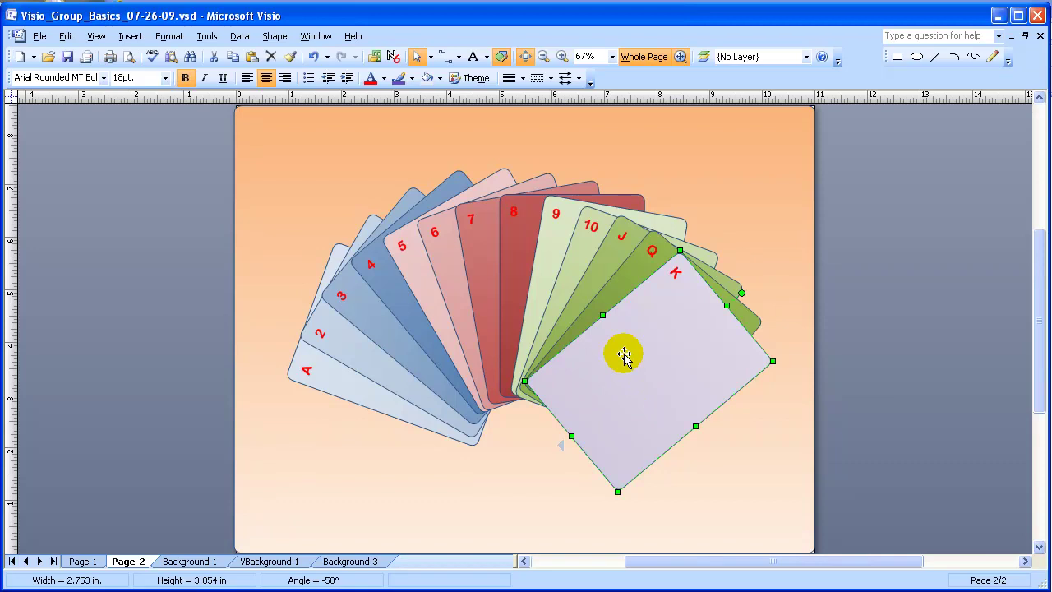
right_click(624, 355)
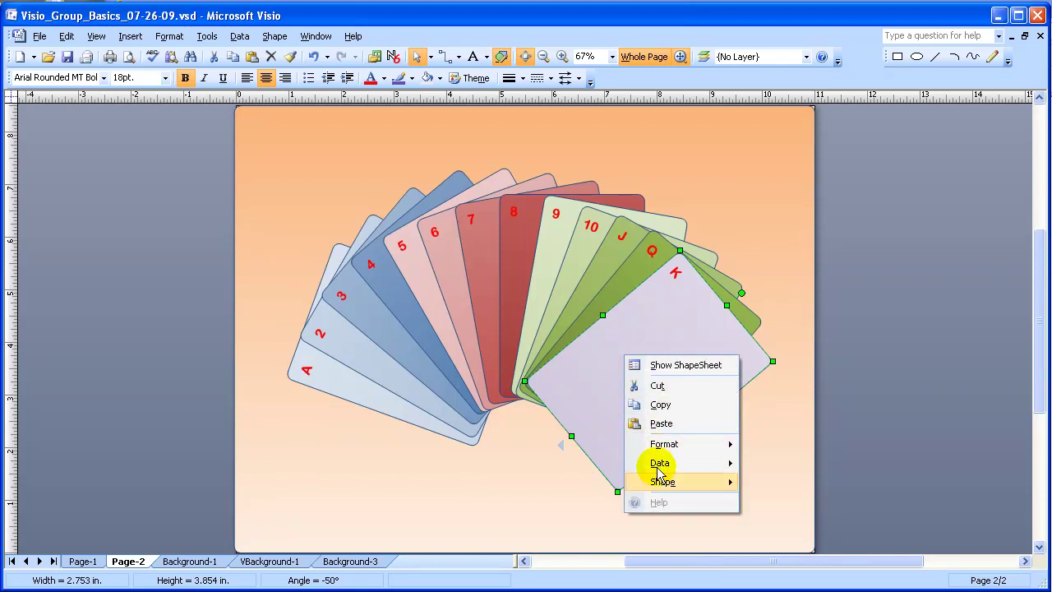
mouse_move(664, 483)
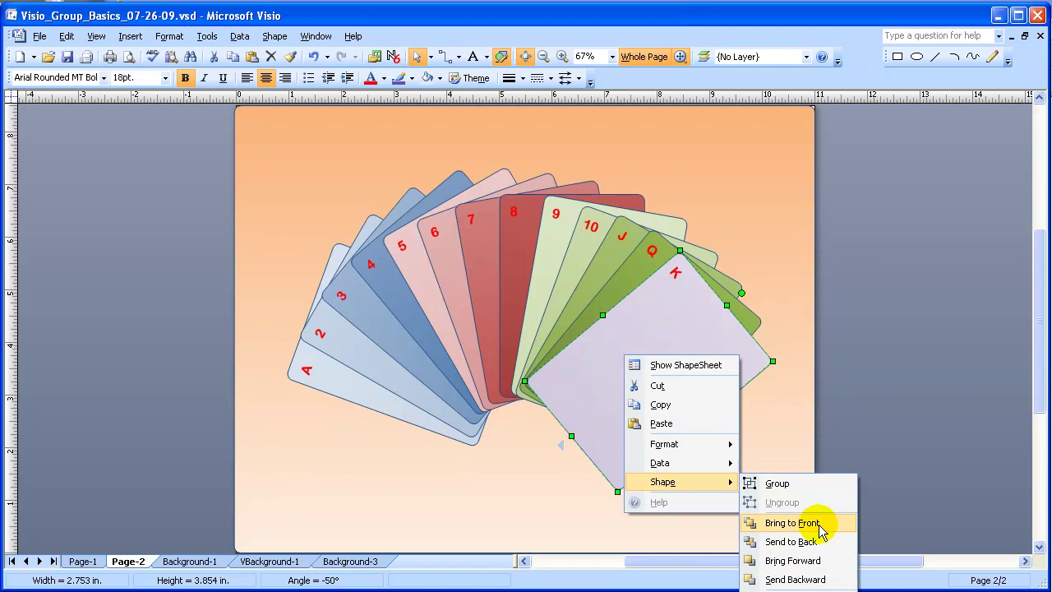
left_click(791, 541)
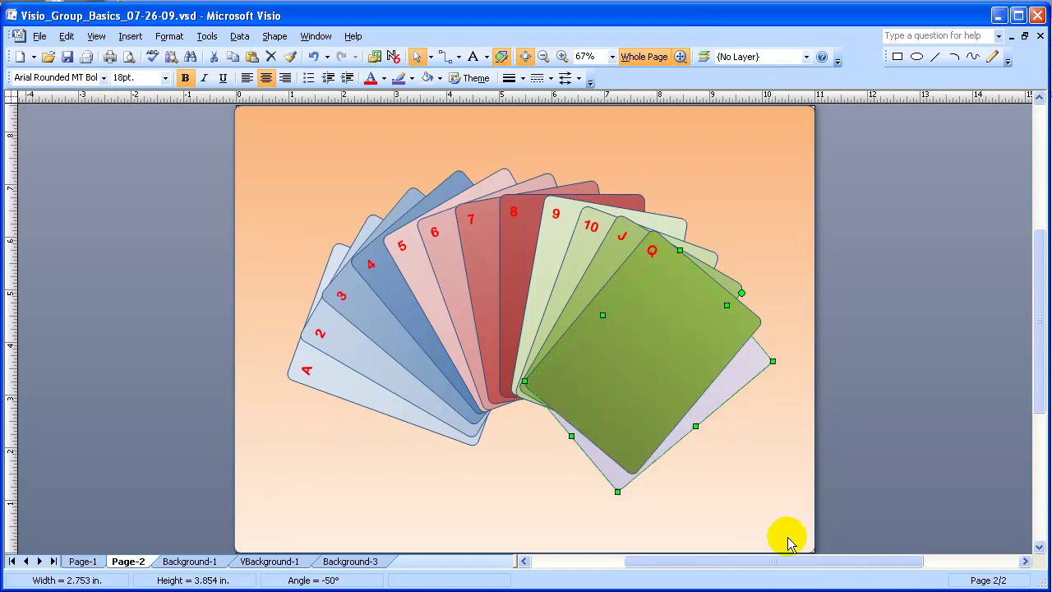
right_click(724, 399)
mouse_move(759, 526)
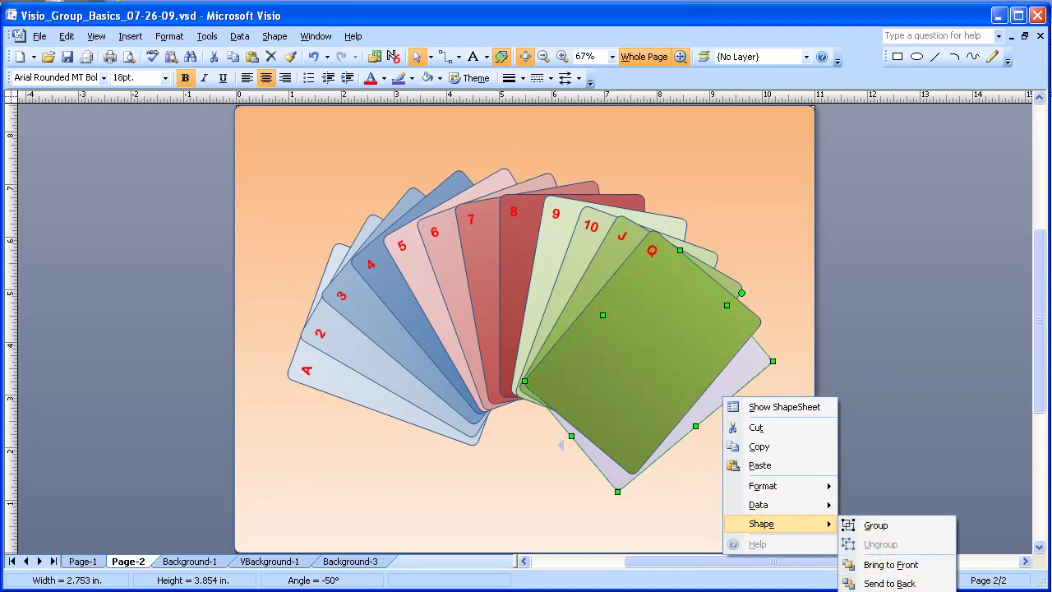
key("Escape")
key("Escape")
right_click(736, 381)
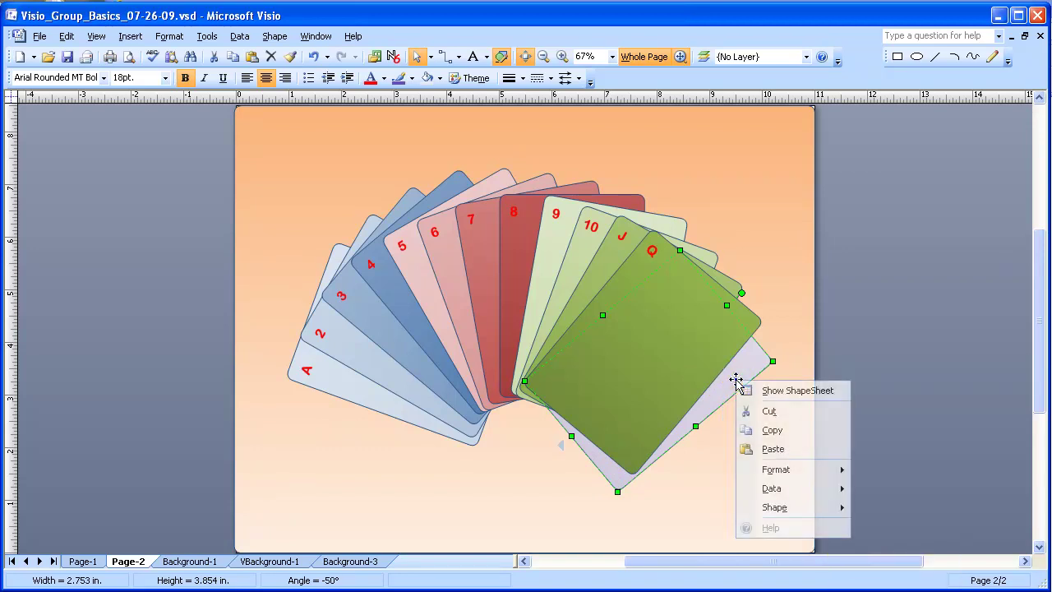
mouse_move(789, 507)
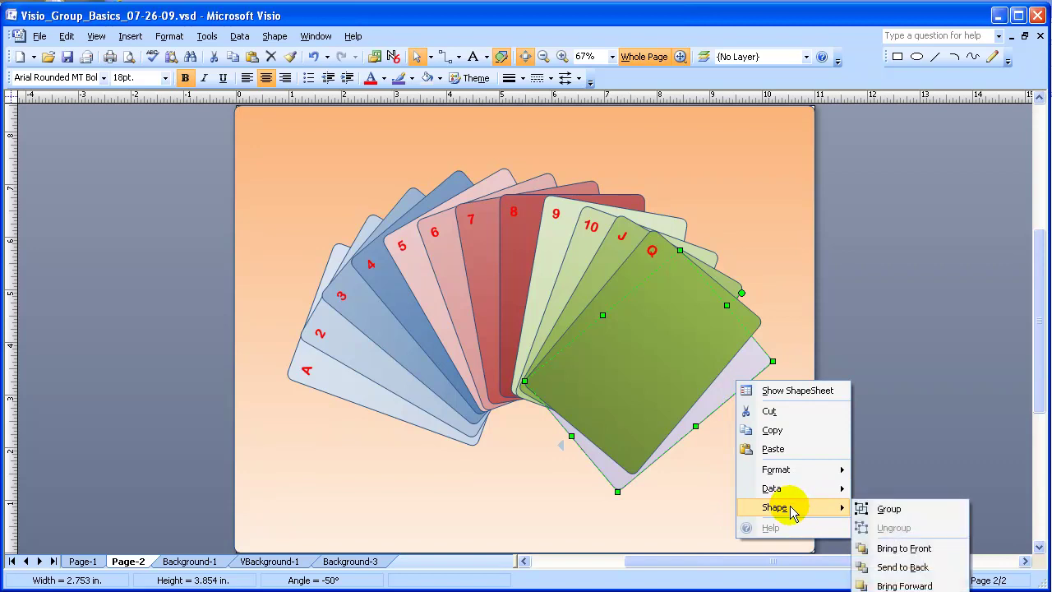
left_click(878, 586)
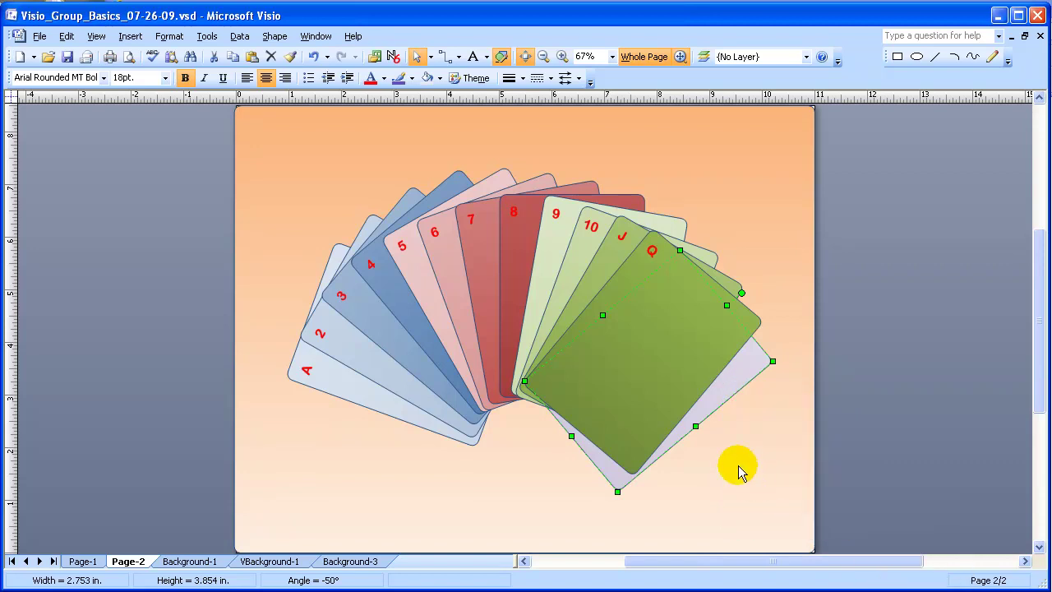
right_click(718, 398)
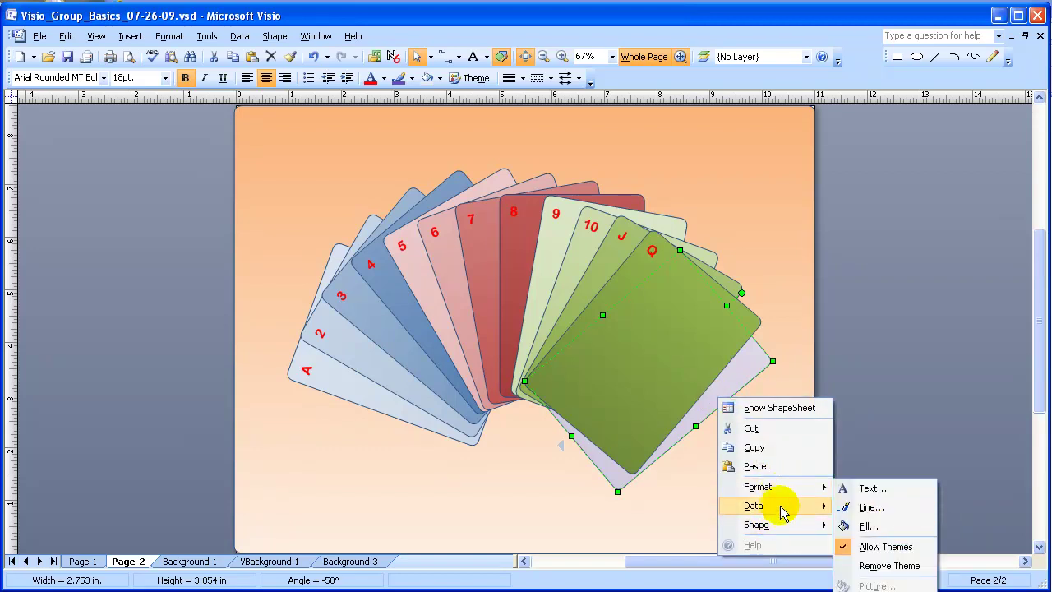
mouse_move(785, 526)
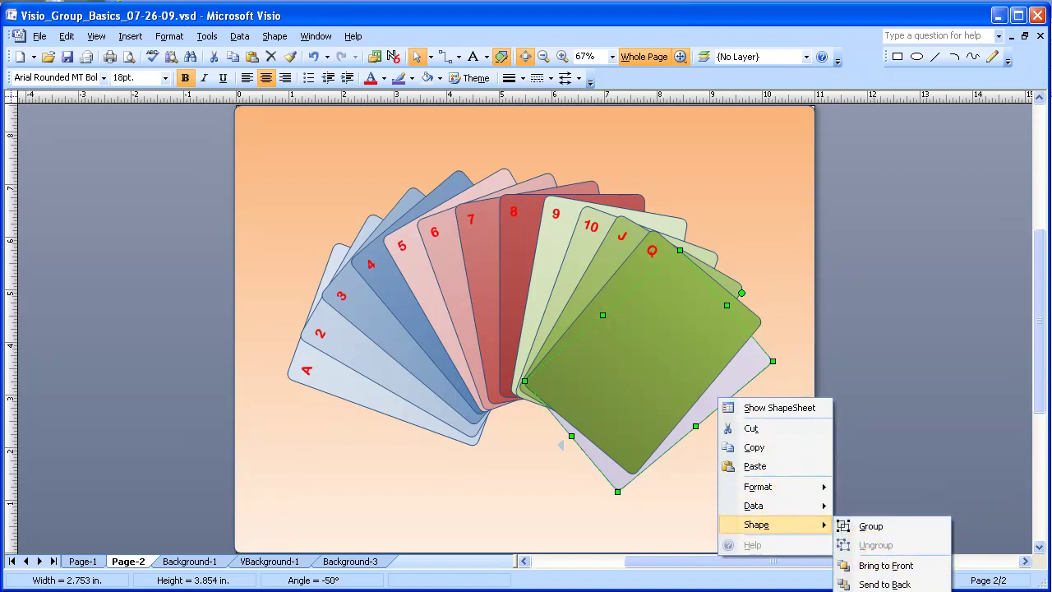
left_click(879, 566)
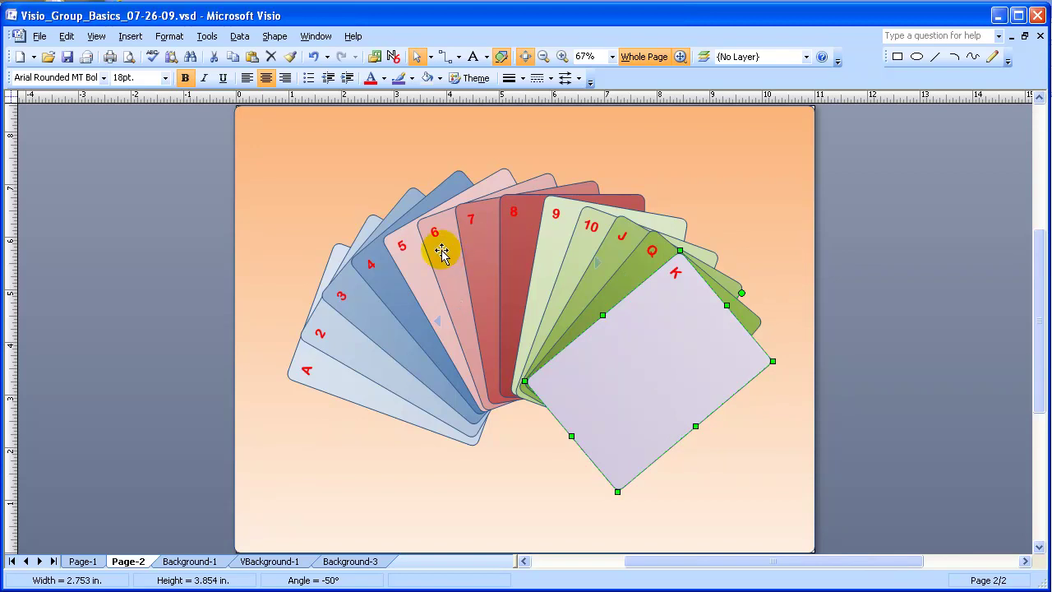
Select cards 7, 6, 8 and 9 together and group them into a single shape
left_click(467, 248)
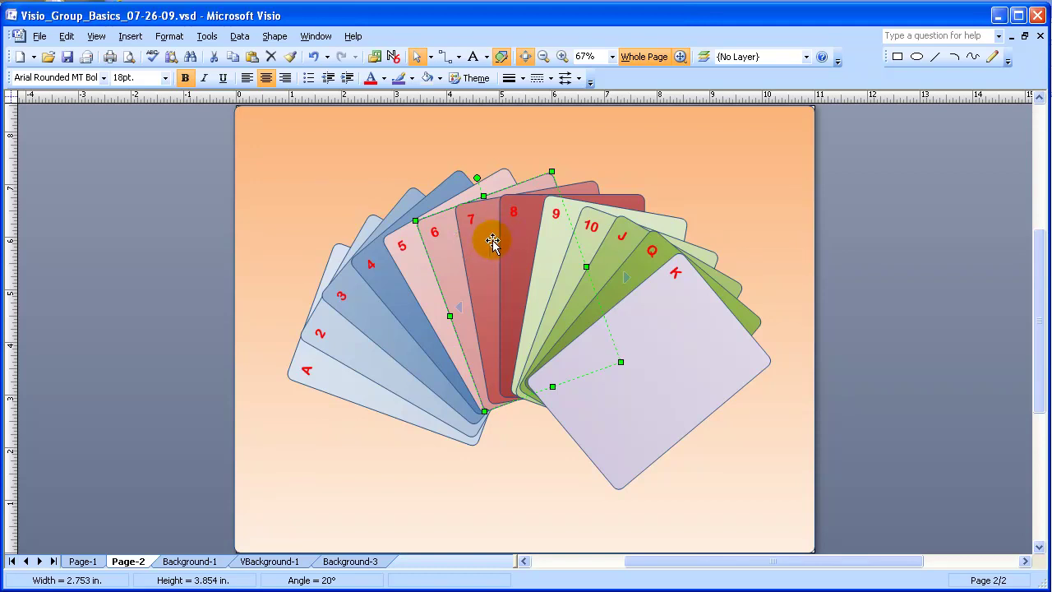
left_click(516, 222, "shift")
left_click(521, 227, "shift")
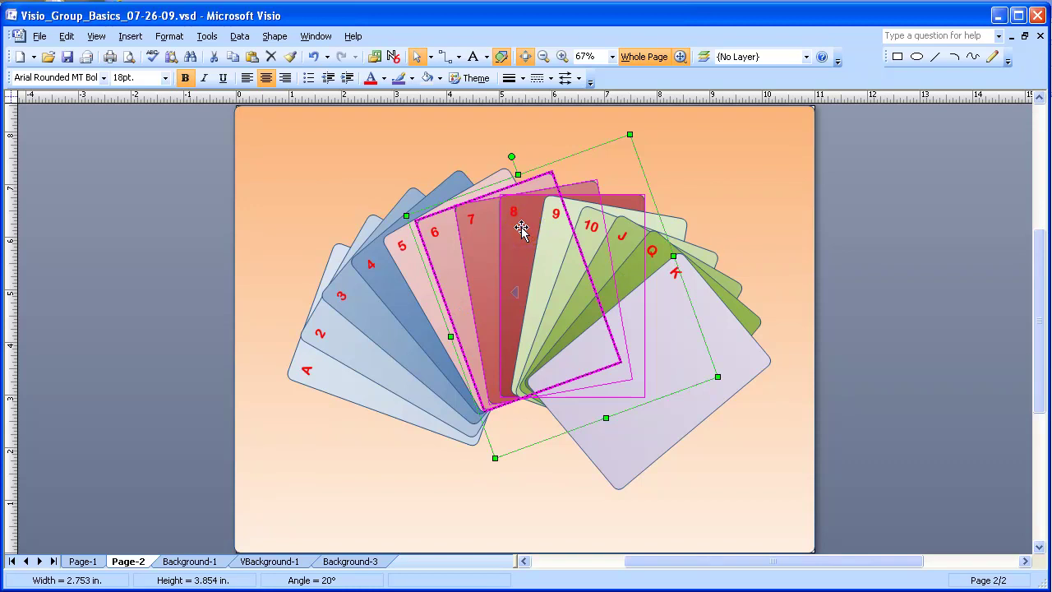
right_click(520, 229)
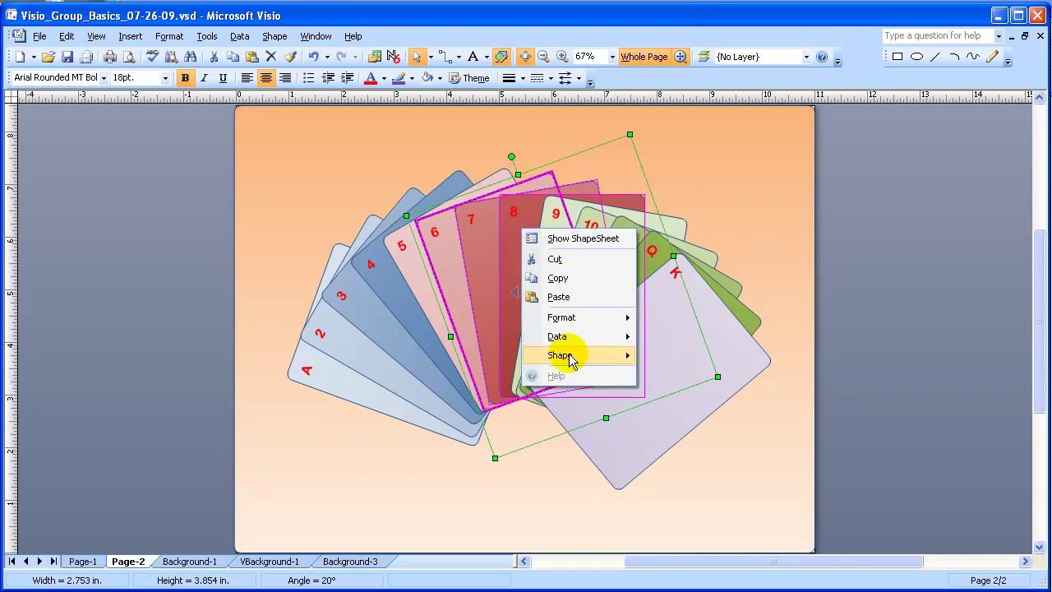
mouse_move(608, 355)
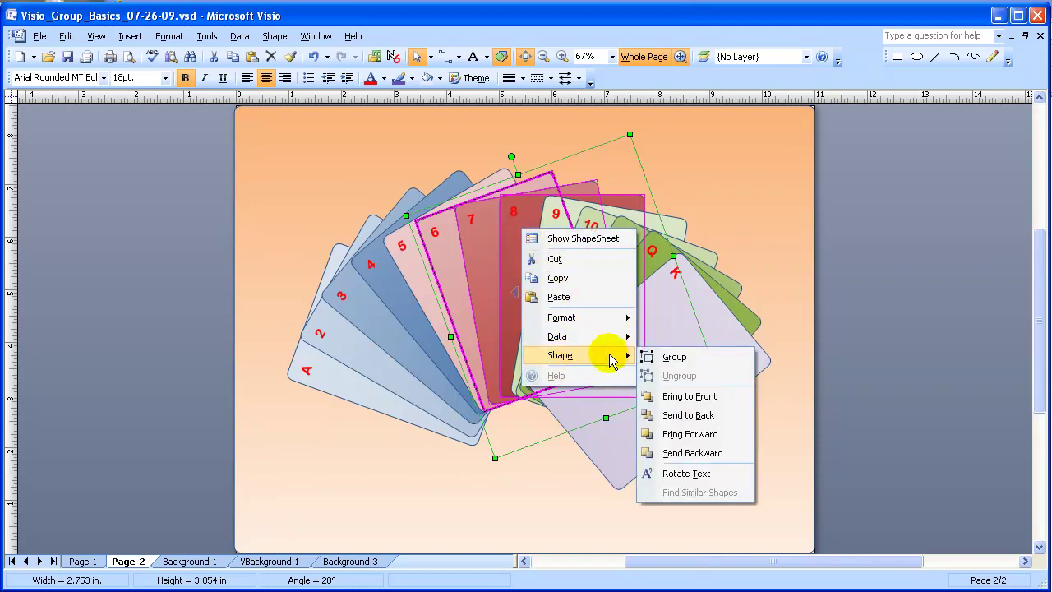
left_click(690, 357)
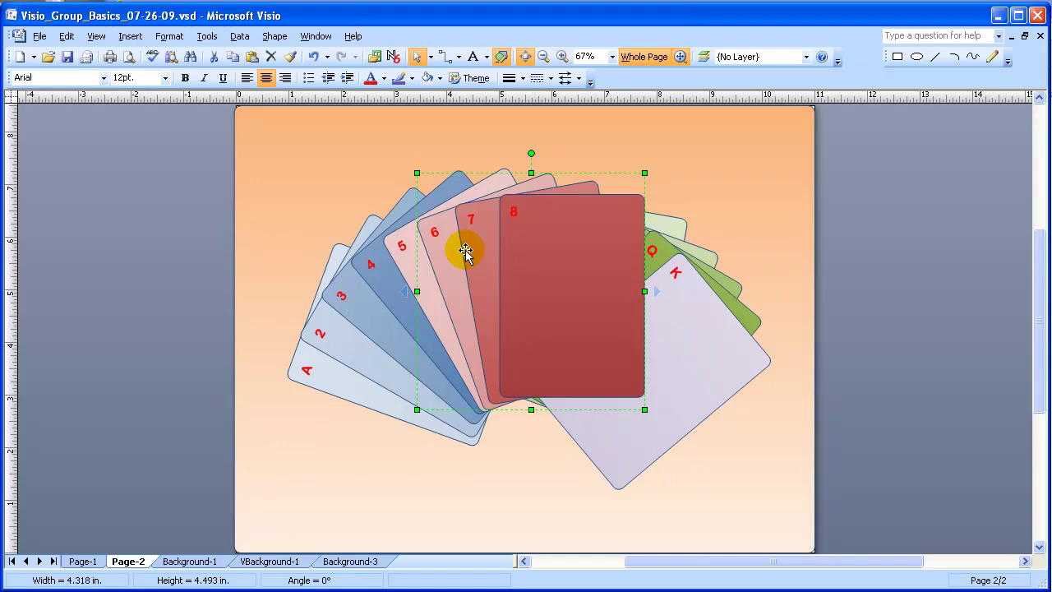
Send the red card group backward five levels so it sits behind the 9, 10, J and Q cards
right_click(525, 274)
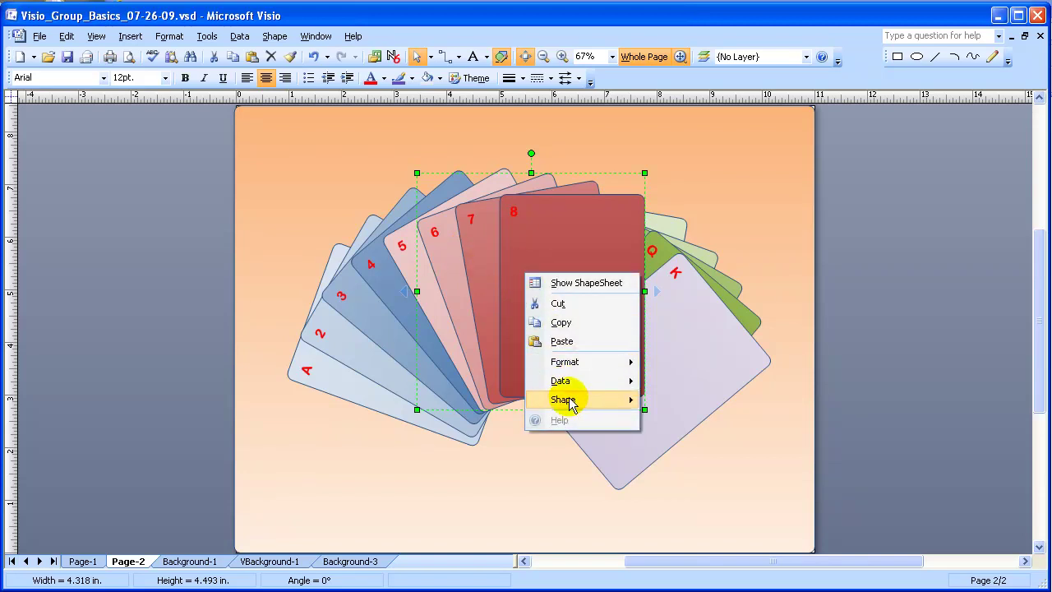
mouse_move(633, 406)
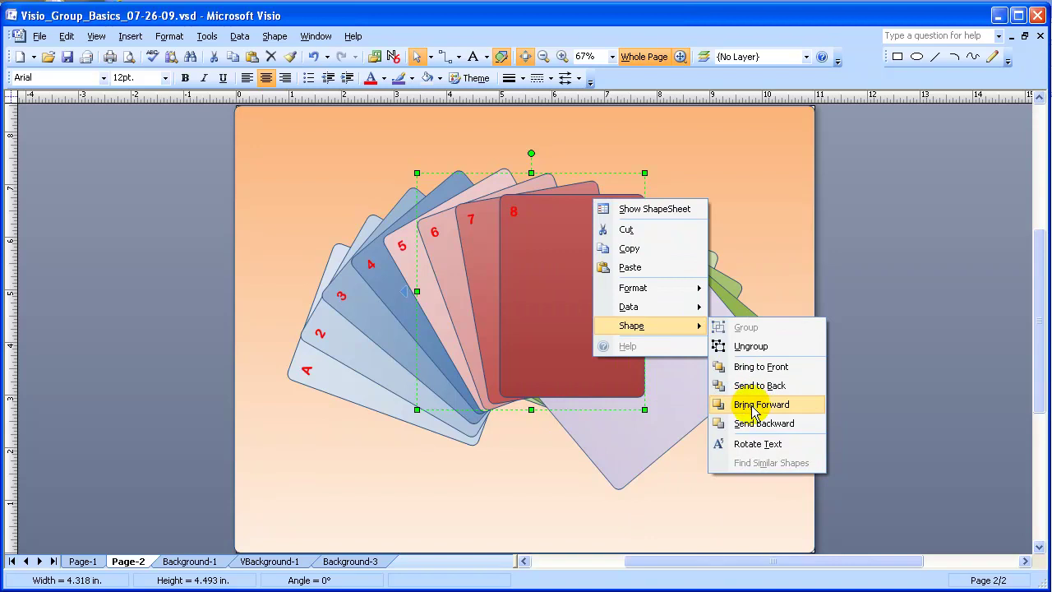
left_click(756, 423)
right_click(582, 225)
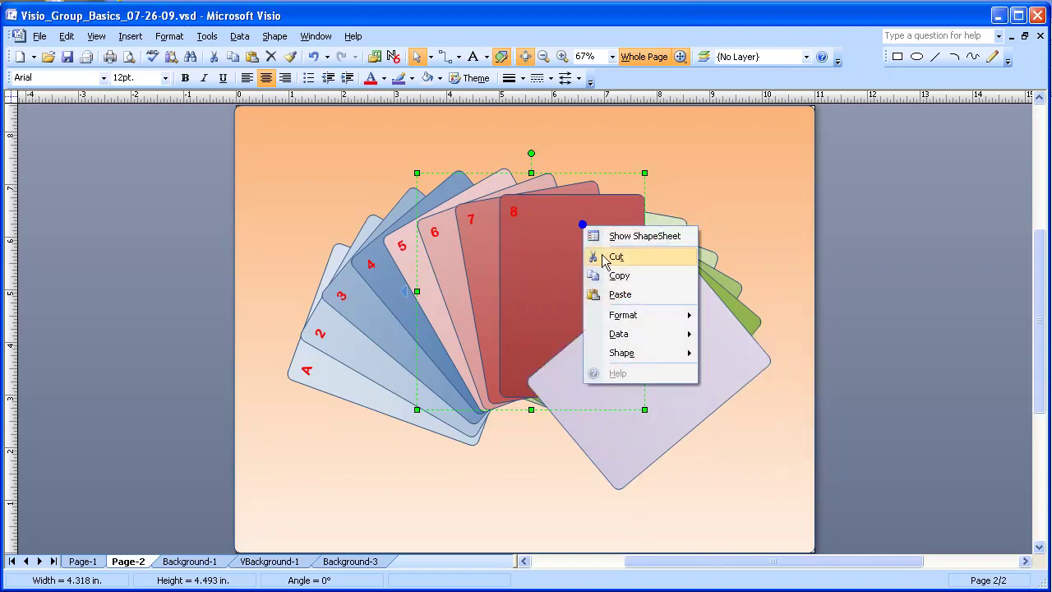
mouse_move(631, 353)
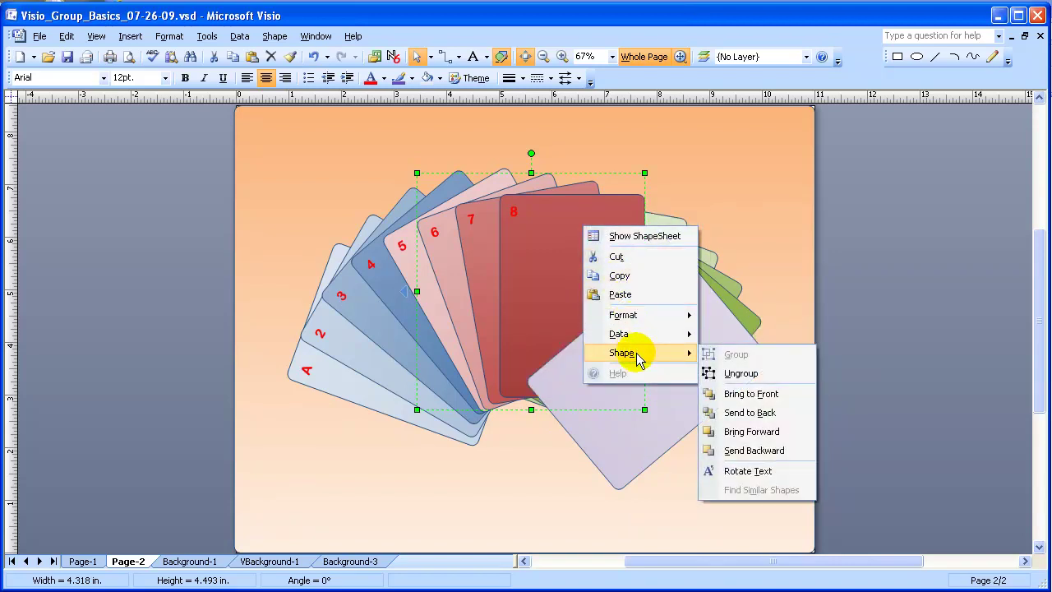
left_click(735, 452)
right_click(551, 224)
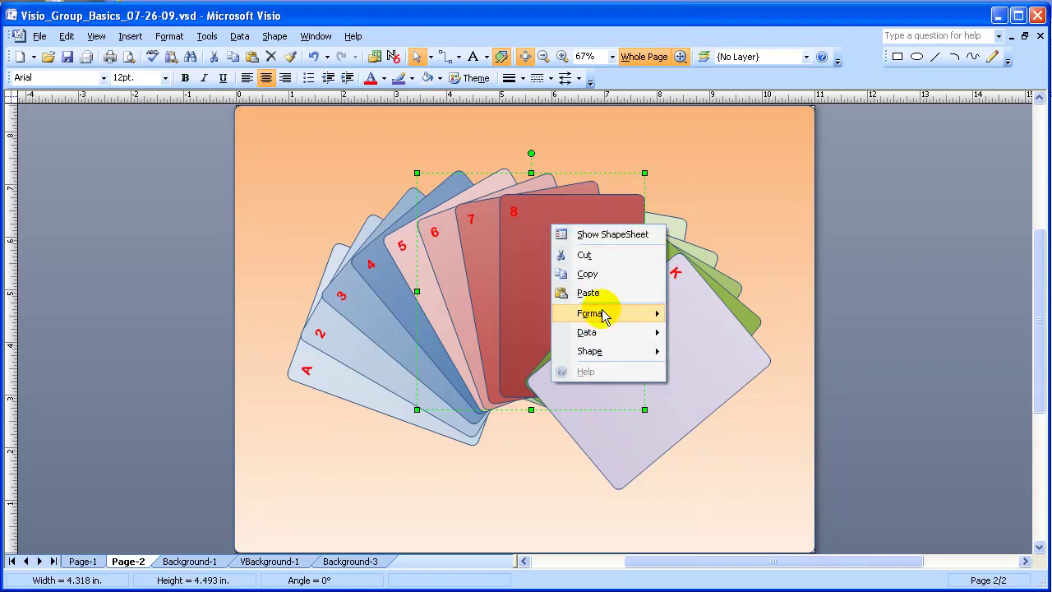
mouse_move(617, 349)
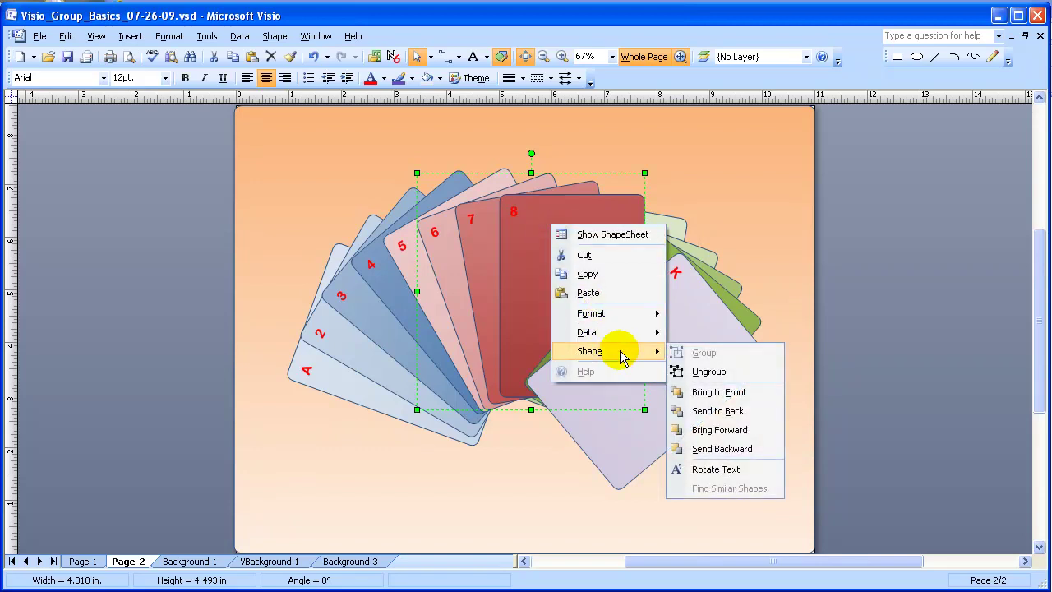
left_click(717, 450)
right_click(564, 225)
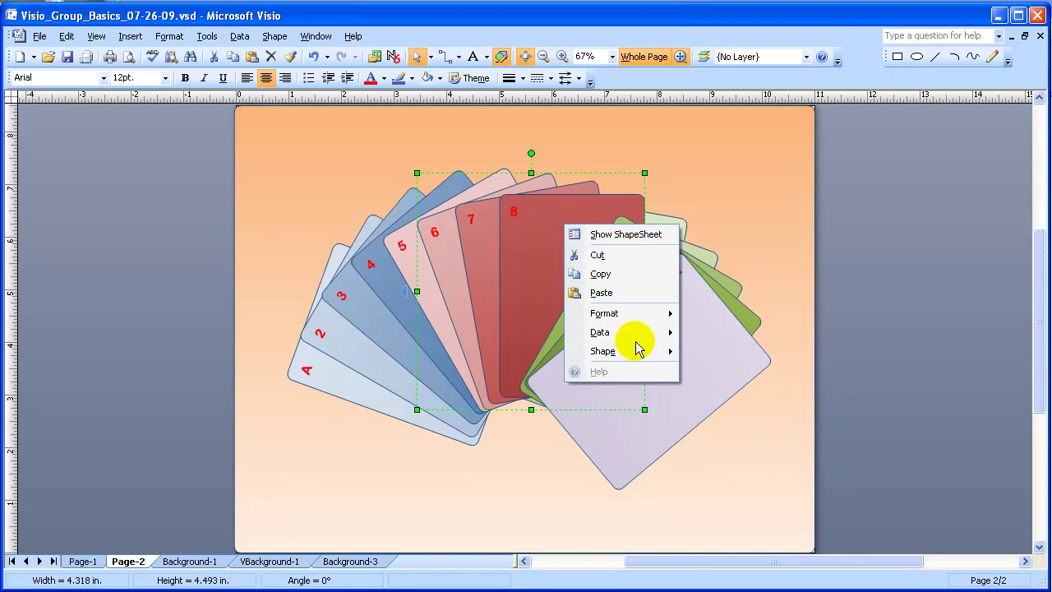
mouse_move(638, 350)
left_click(713, 450)
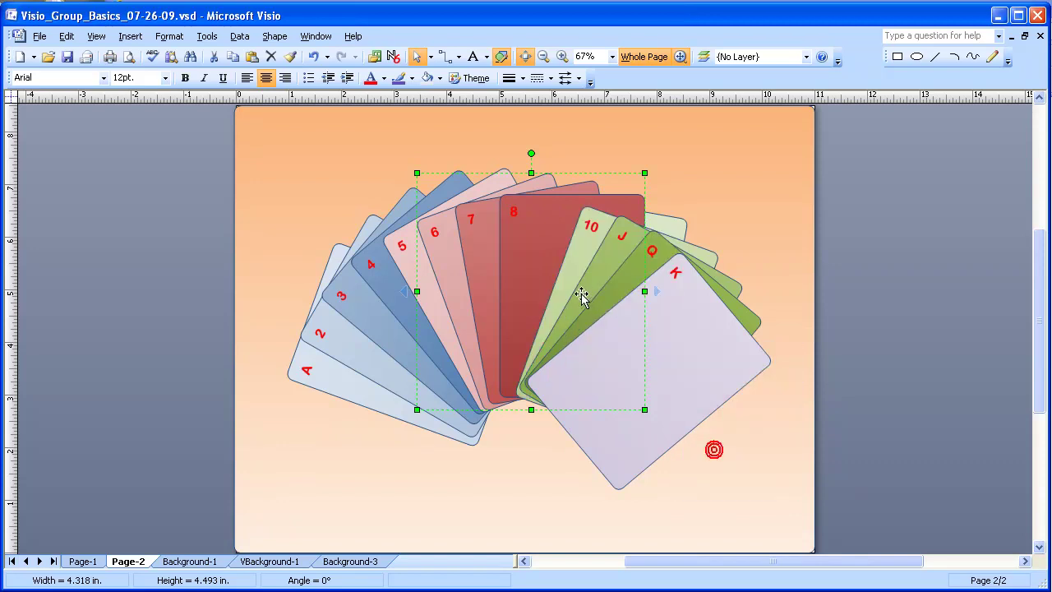
right_click(535, 228)
mouse_move(592, 355)
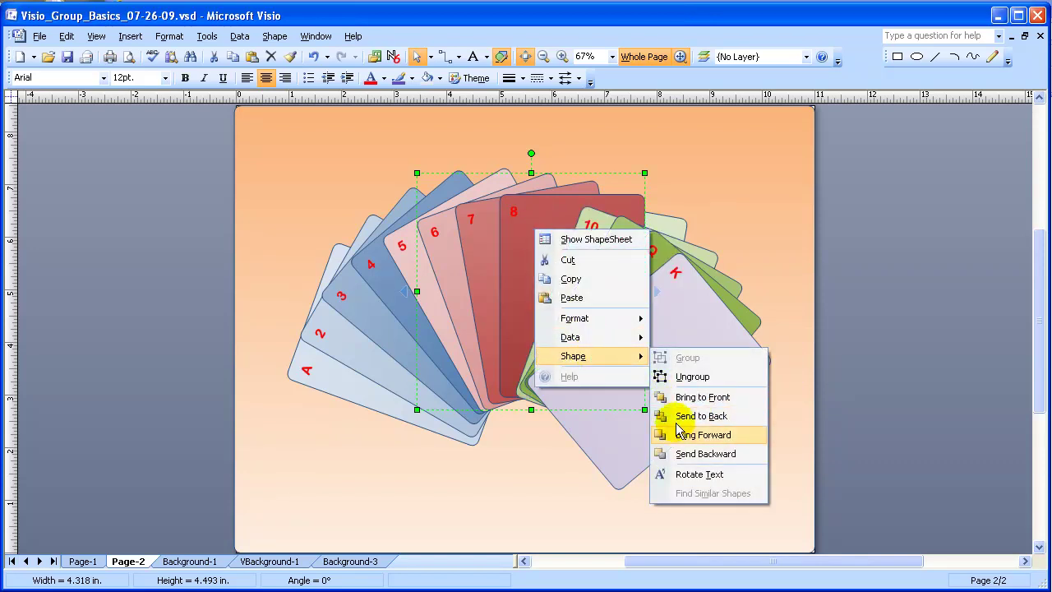
left_click(687, 454)
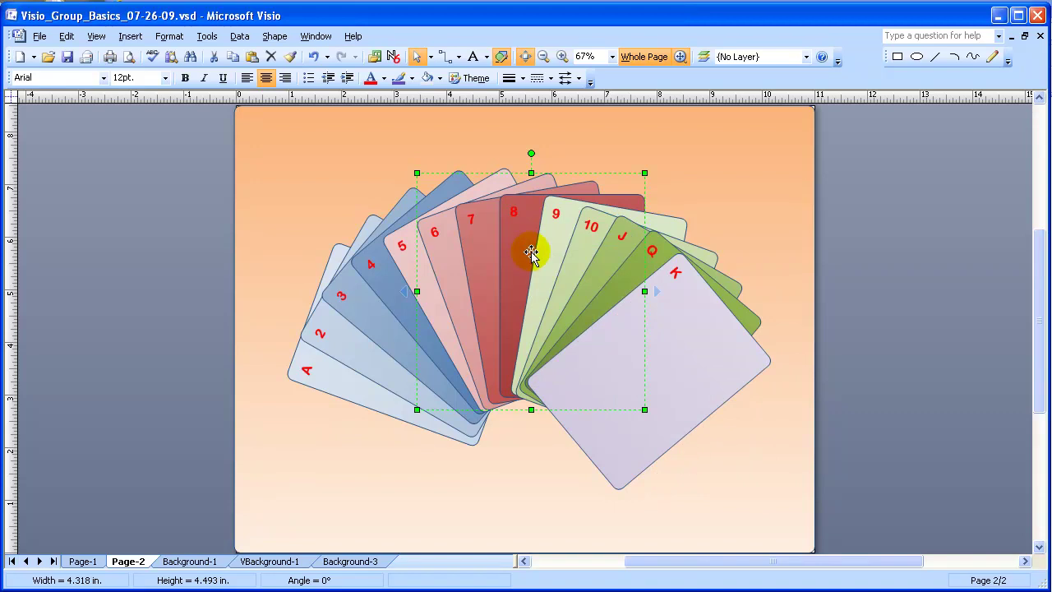
left_click(580, 135)
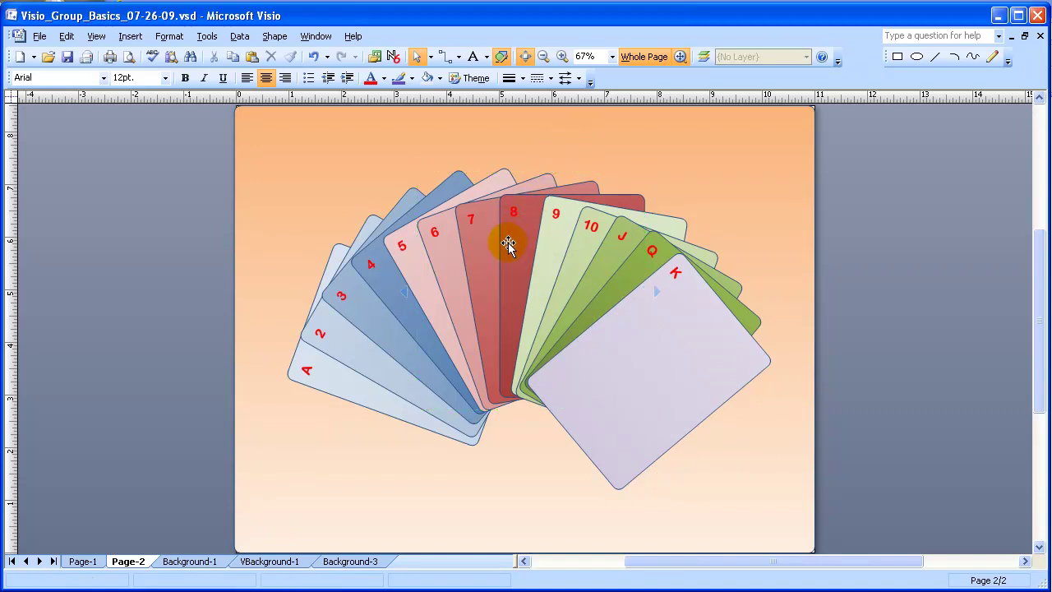
left_click(510, 248)
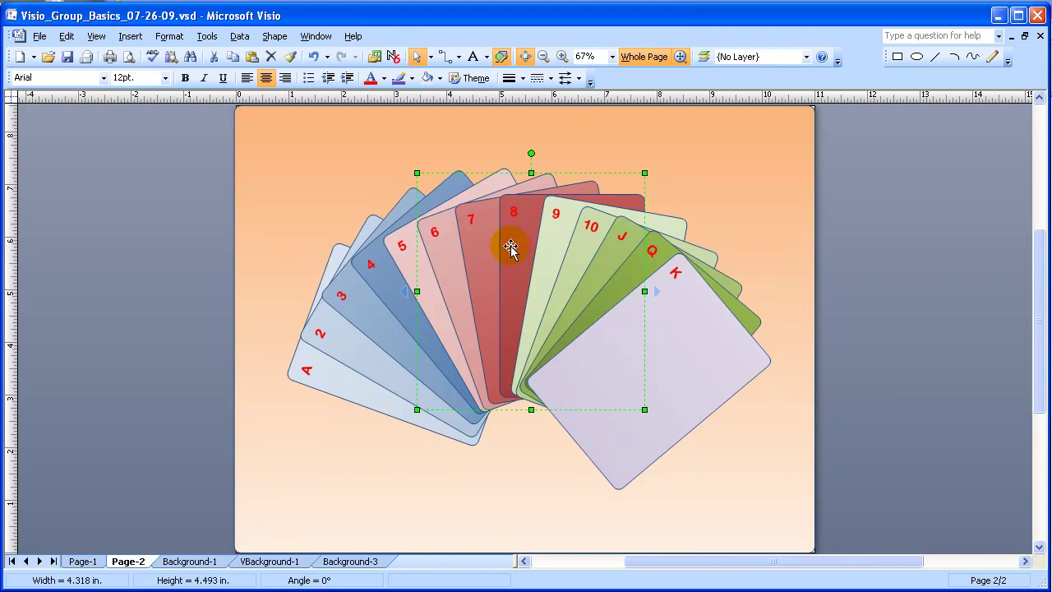
left_click(510, 247)
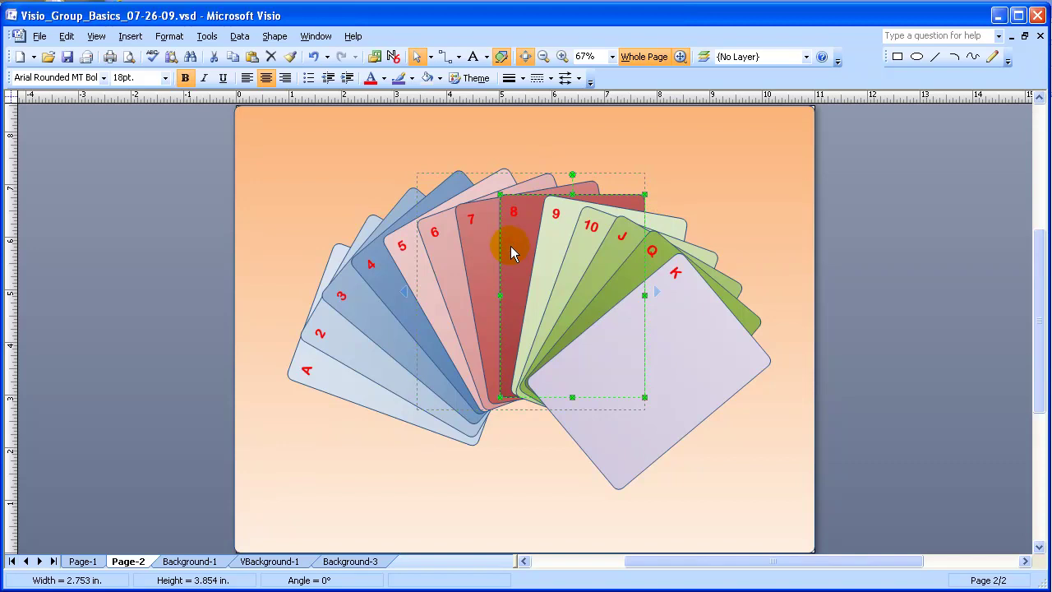
right_click(511, 248)
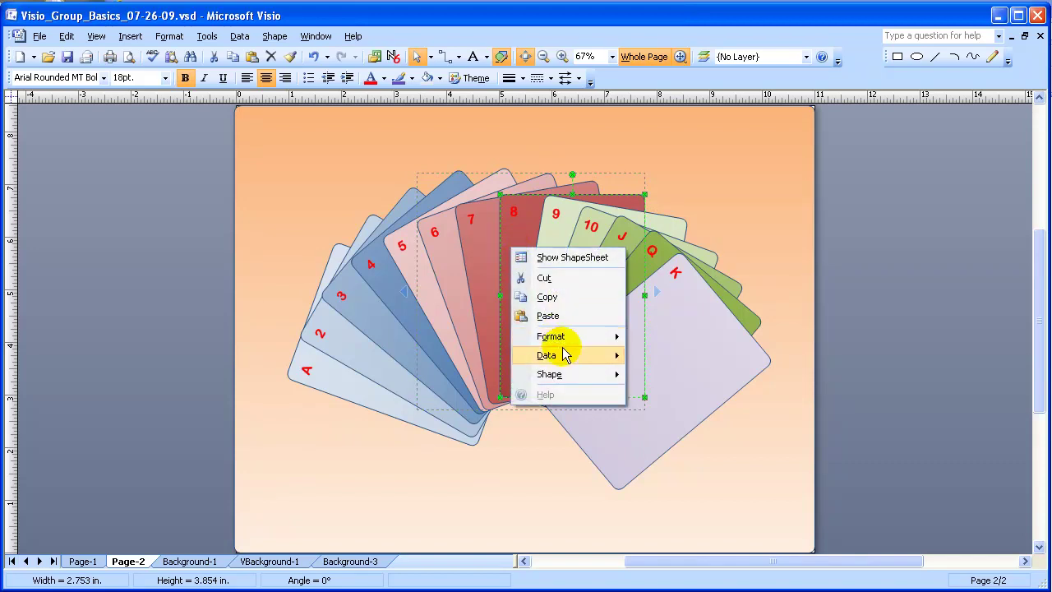
mouse_move(596, 376)
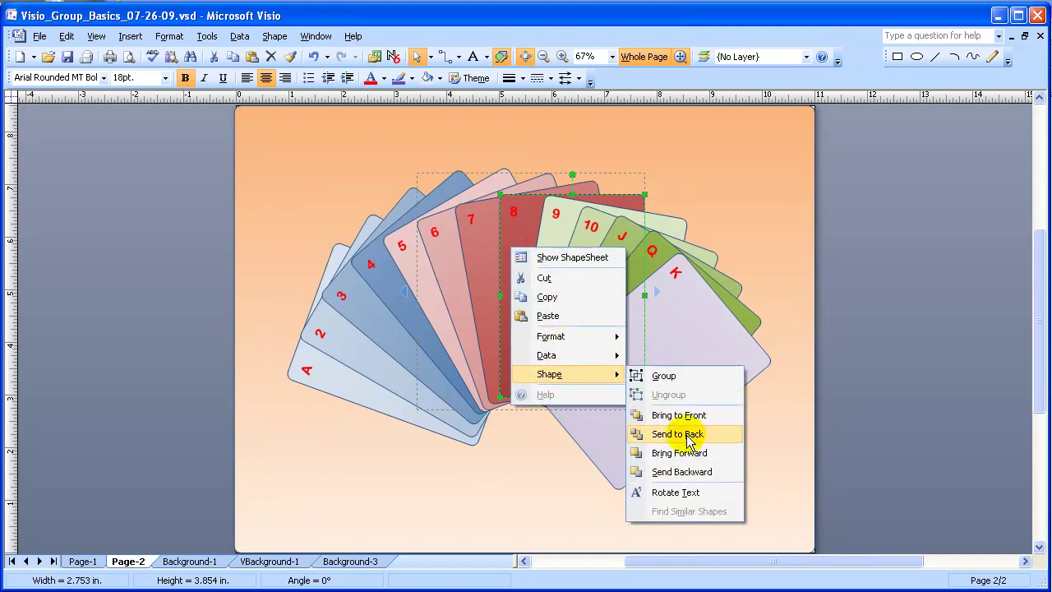
left_click(675, 433)
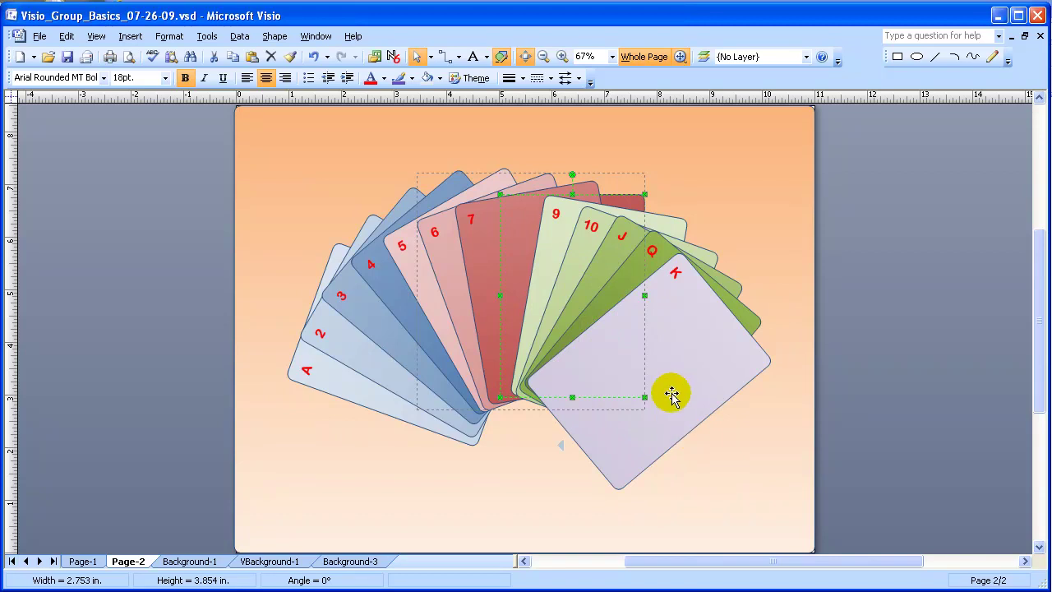
right_click(632, 201)
mouse_move(671, 328)
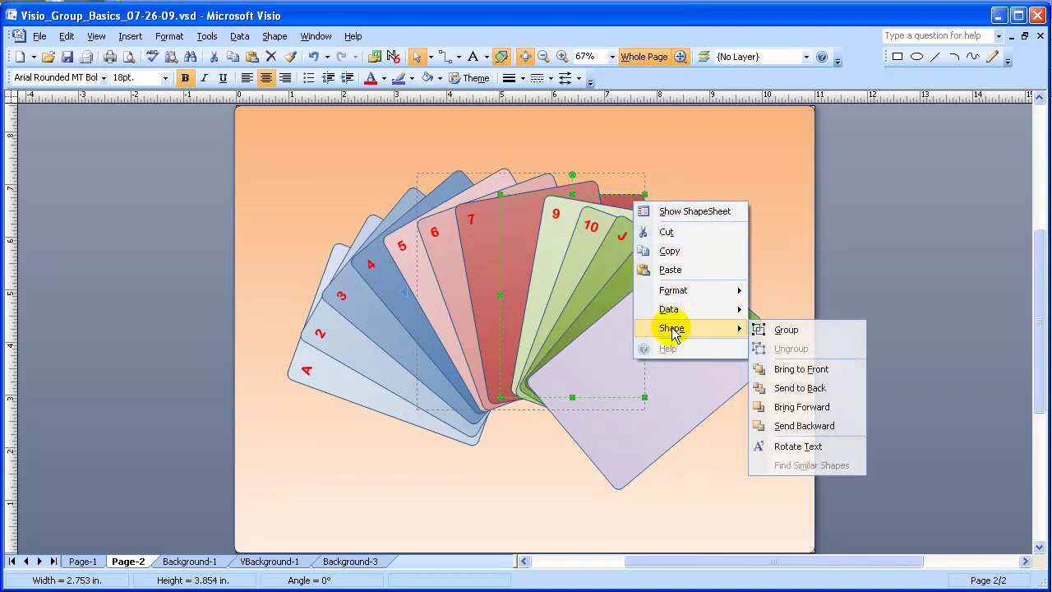
left_click(795, 408)
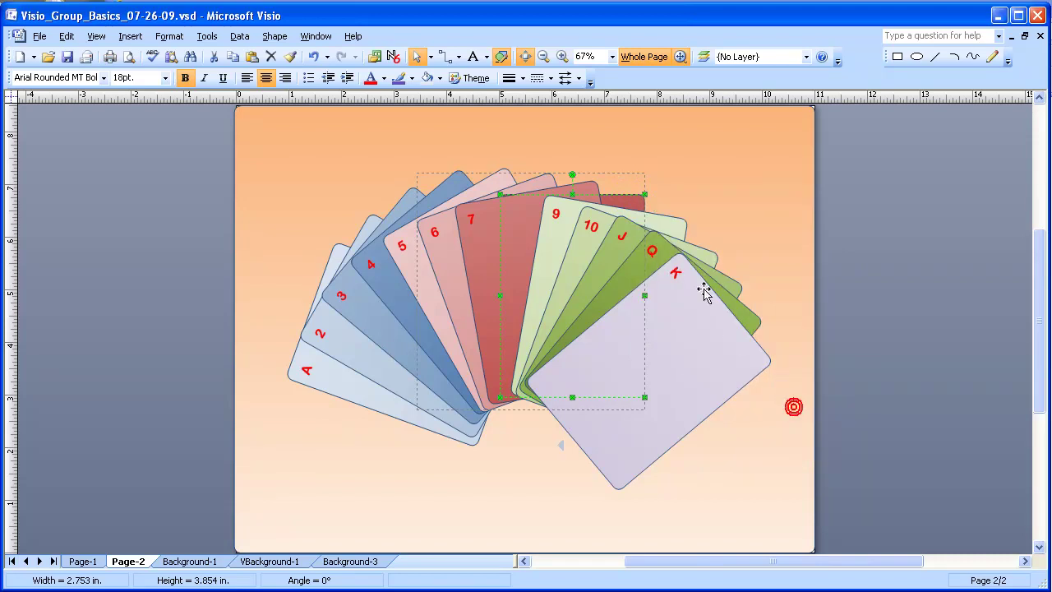
right_click(630, 199)
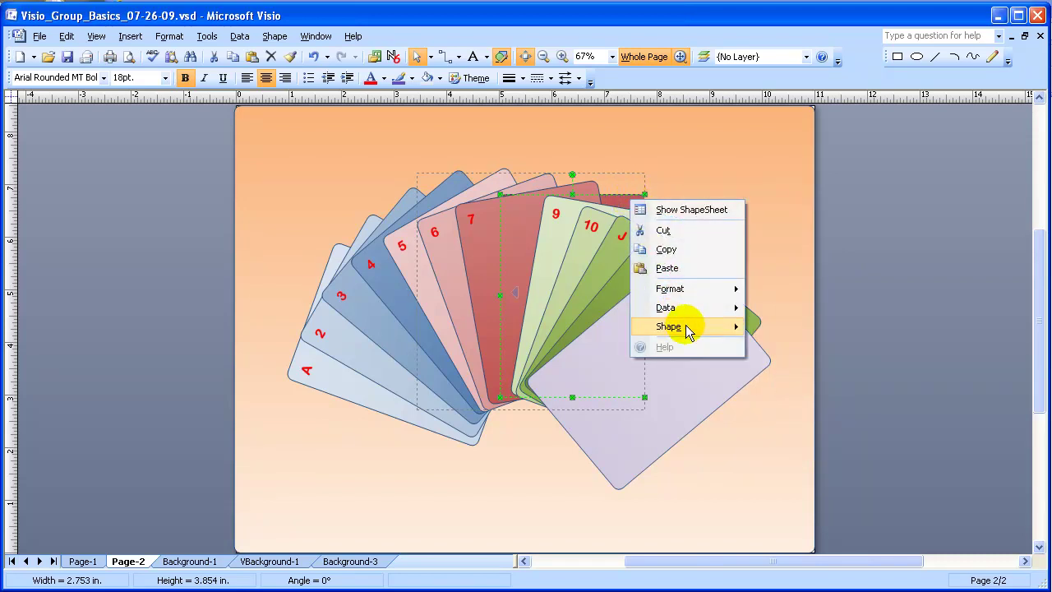
mouse_move(686, 328)
left_click(795, 406)
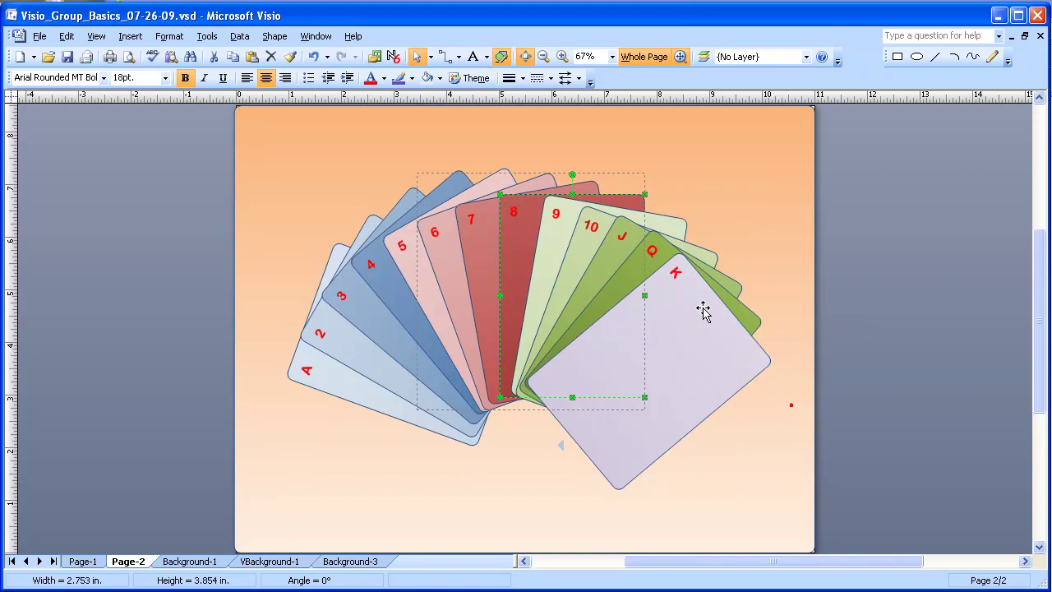
left_click(491, 229)
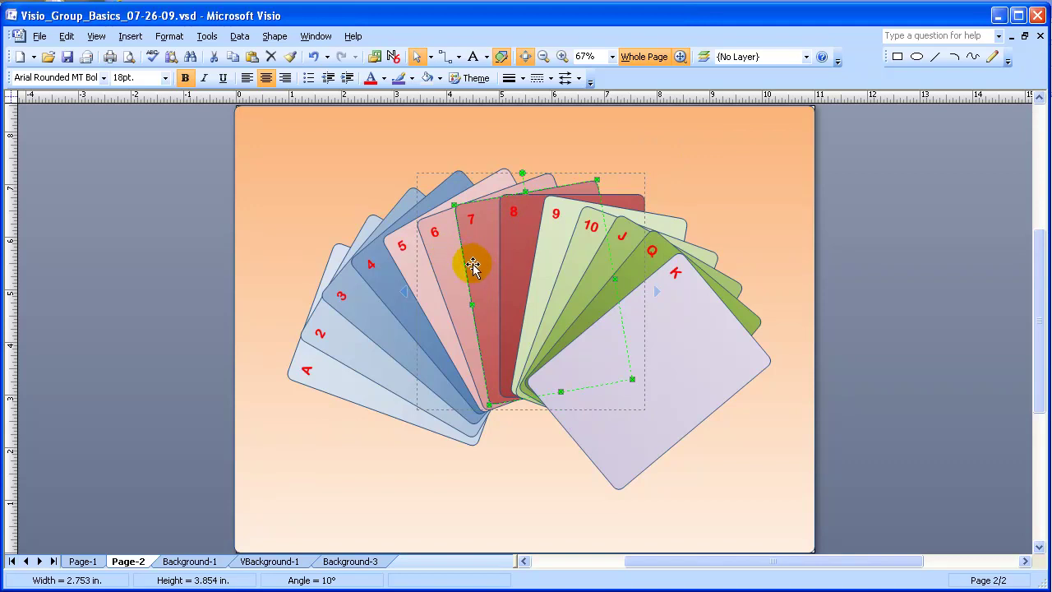
Group card 9 with the red cards, enlarging the group to 5.124 by 4.652 inches
left_click(624, 150)
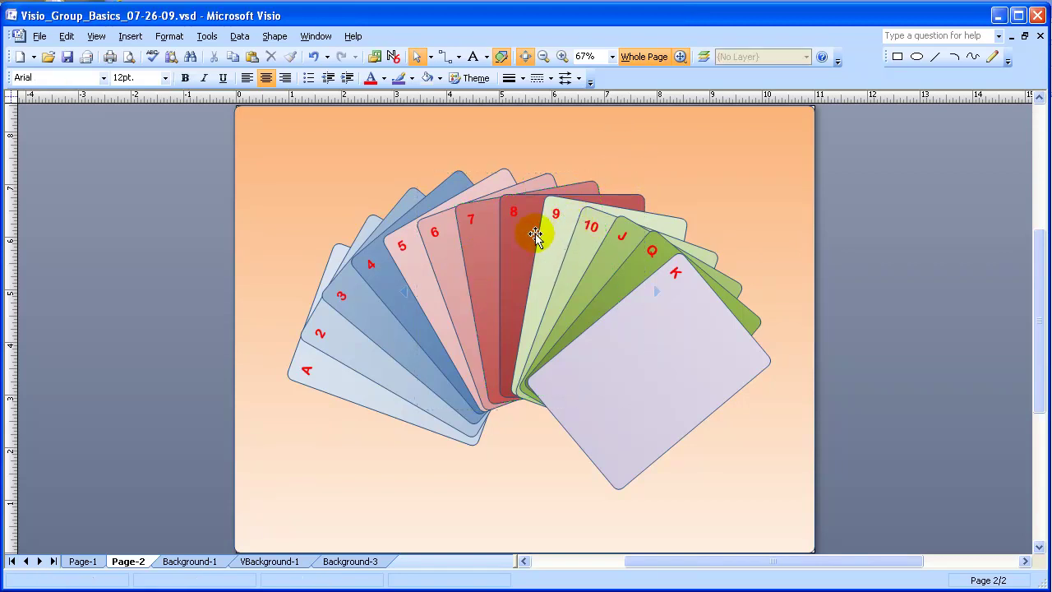
left_click(495, 240)
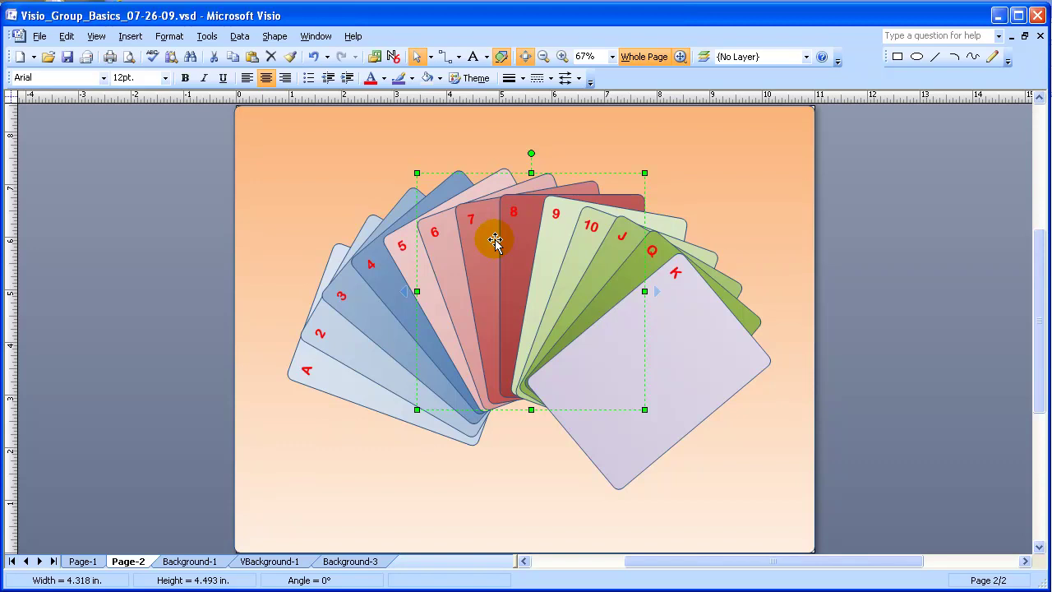
left_click(549, 242)
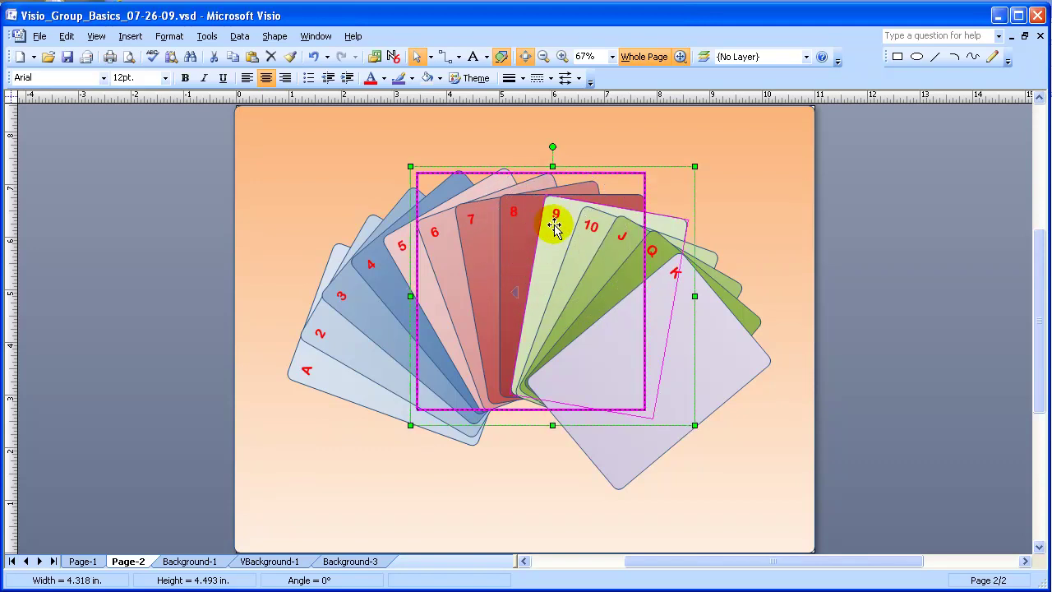
left_click(272, 40)
mouse_move(298, 53)
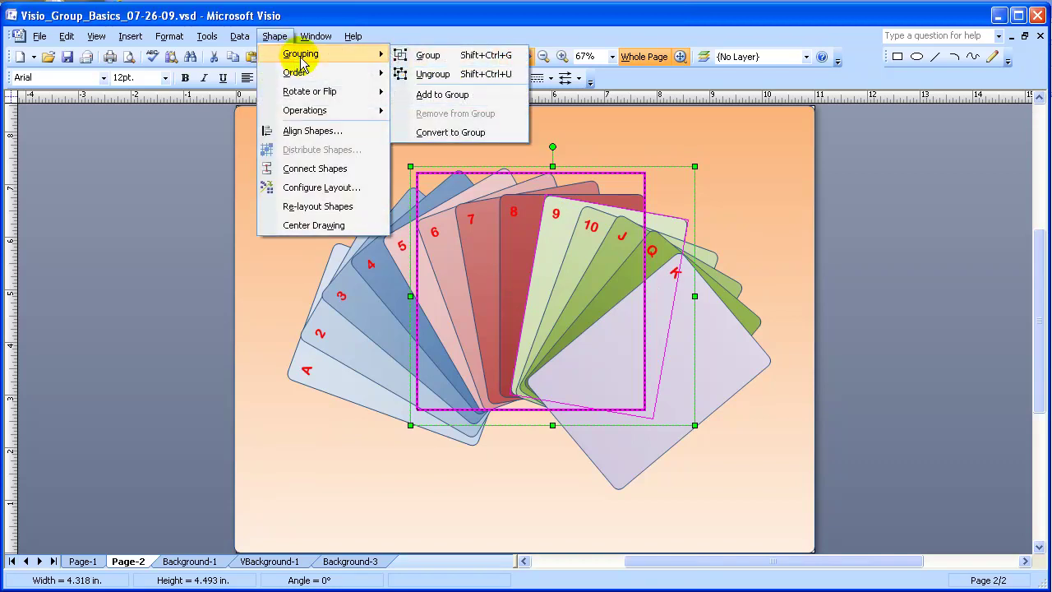
left_click(434, 76)
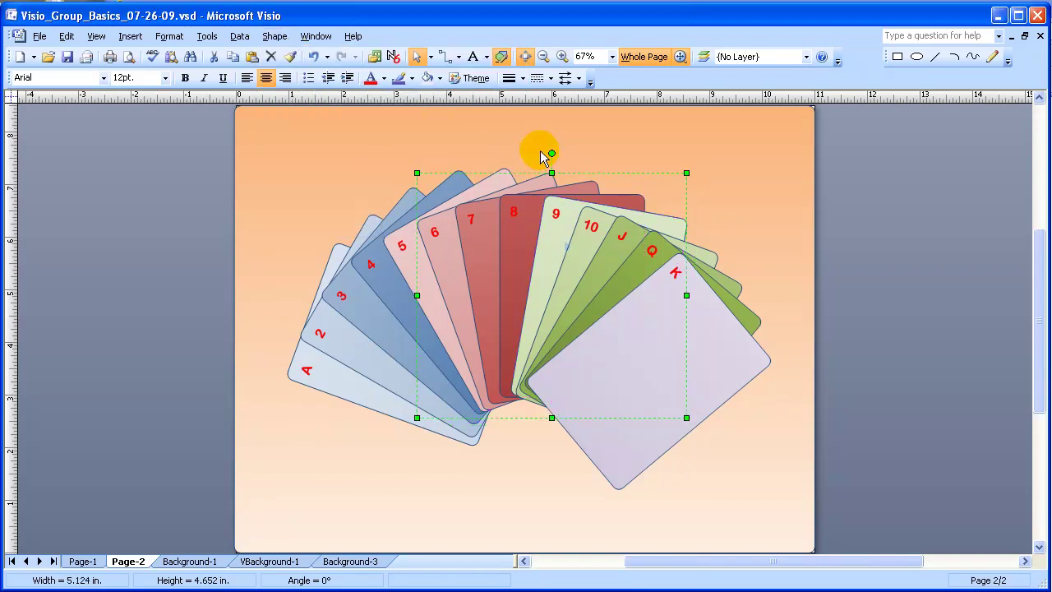
left_click(582, 146)
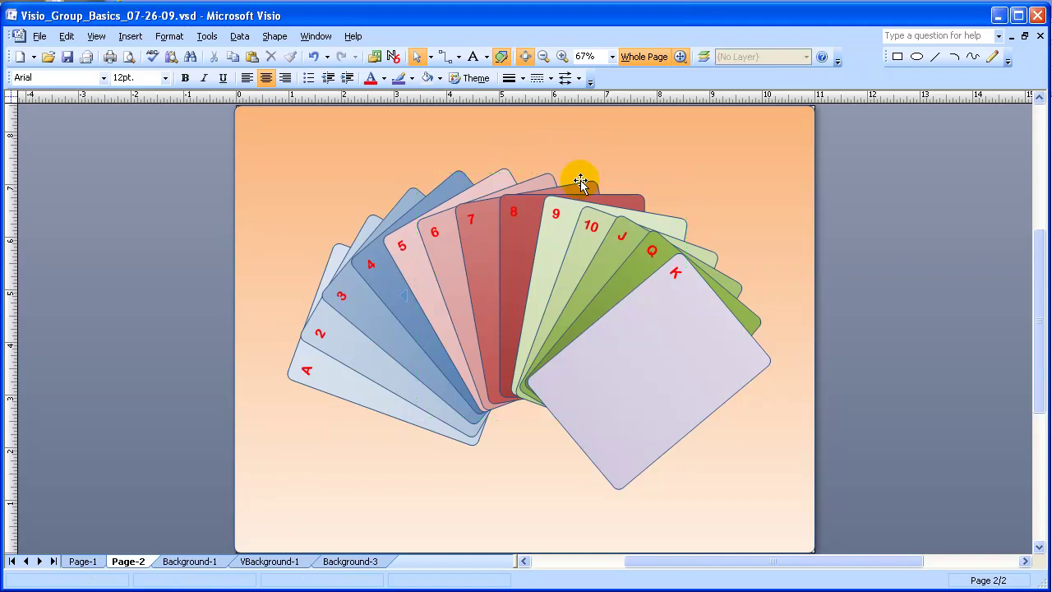
left_click(552, 217)
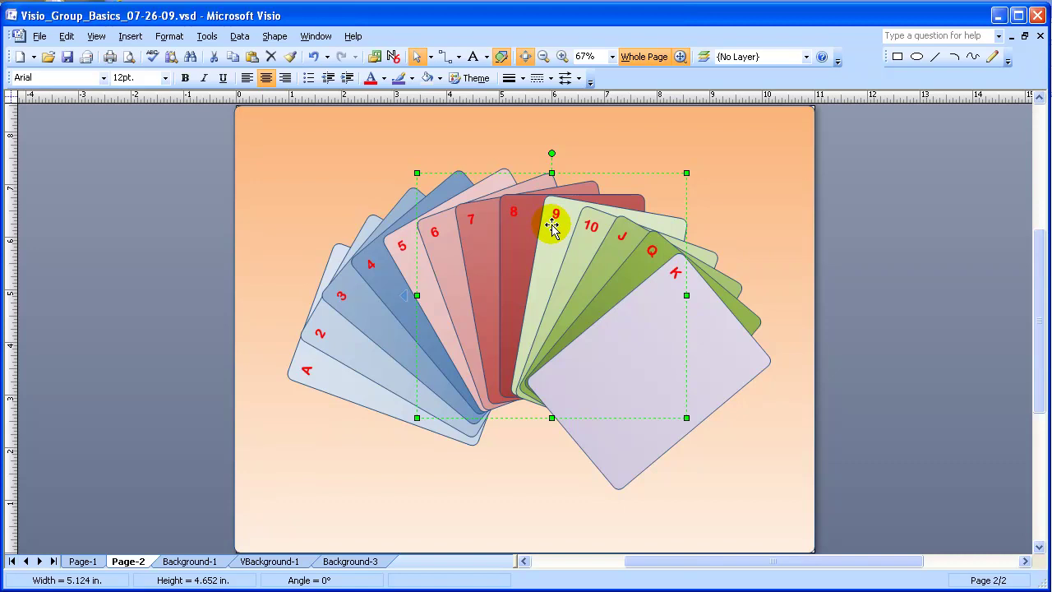
left_click(550, 226)
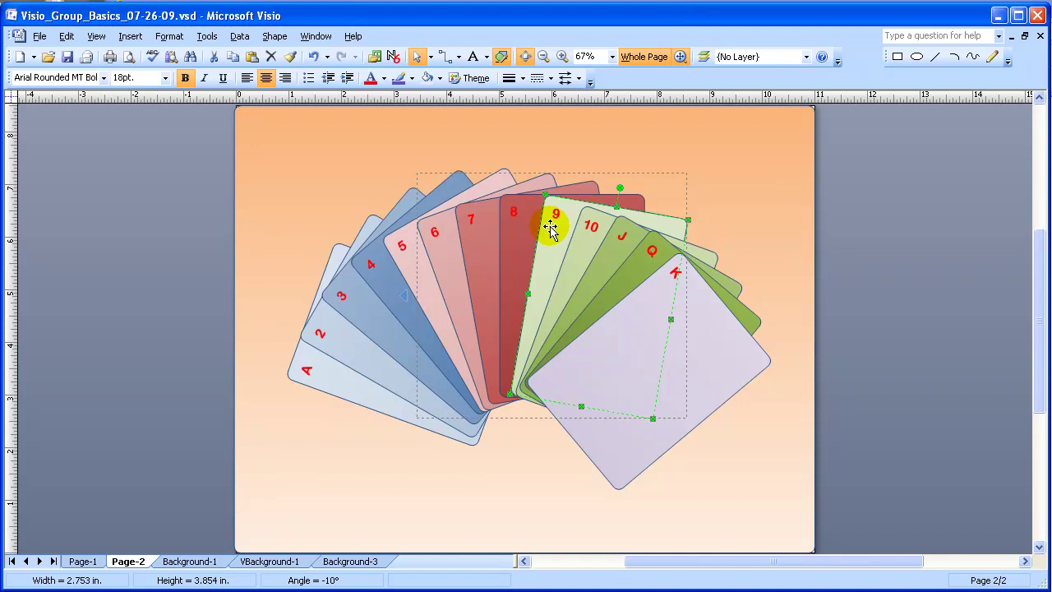
right_click(551, 226)
mouse_move(594, 354)
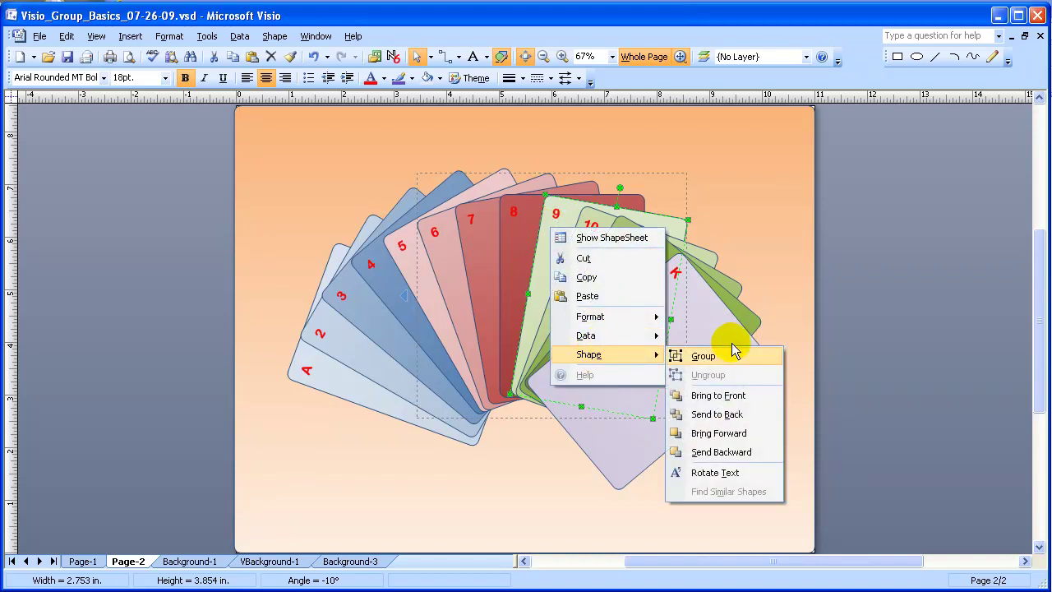
left_click(727, 396)
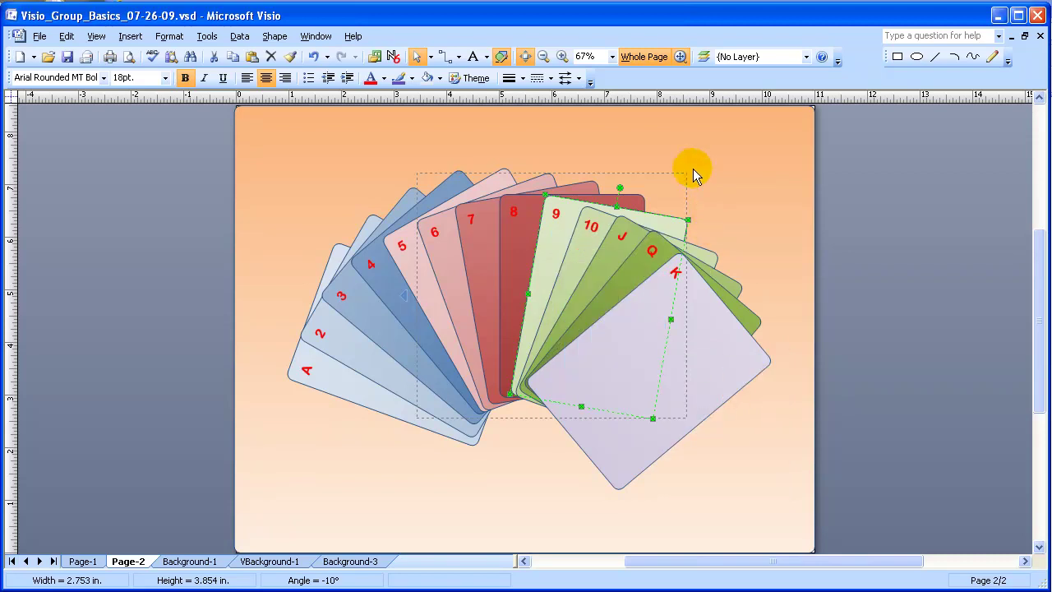
left_click(655, 139)
left_click(453, 244)
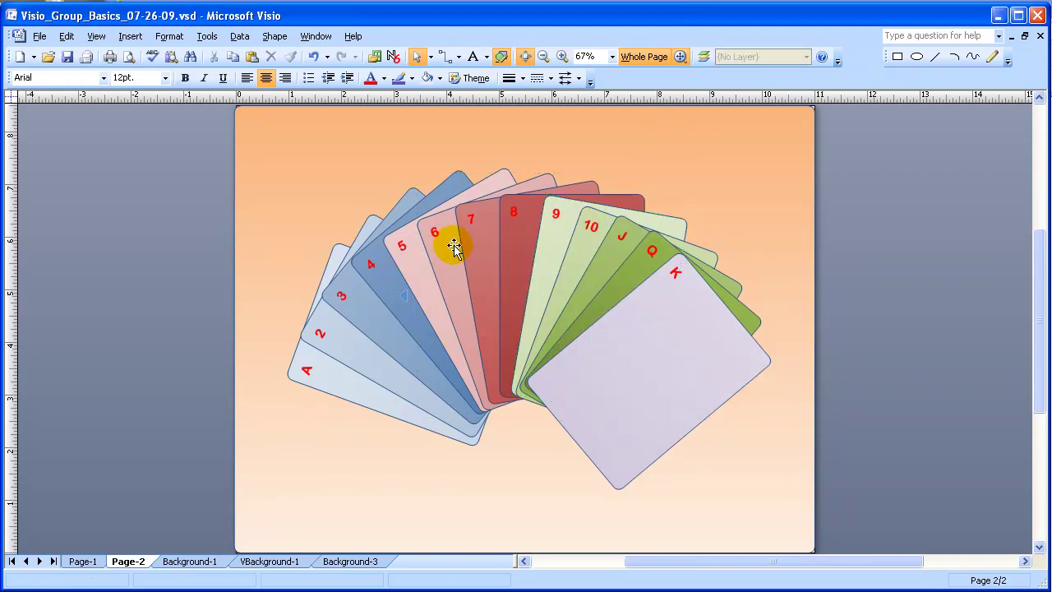